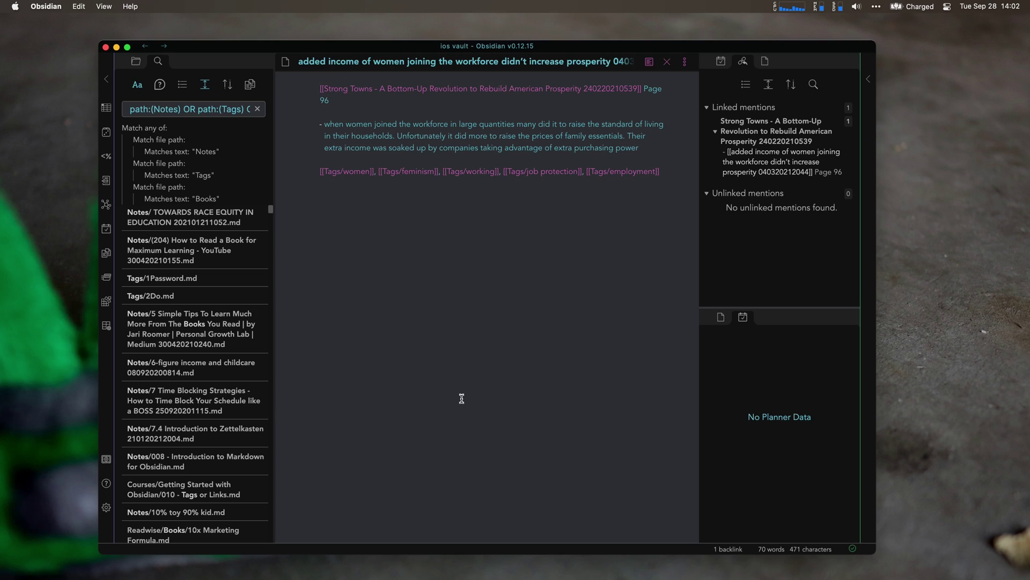
Search Settings for 'work', confirm the Workspaces core plugin is on, and close Settings.
key(super+comma)
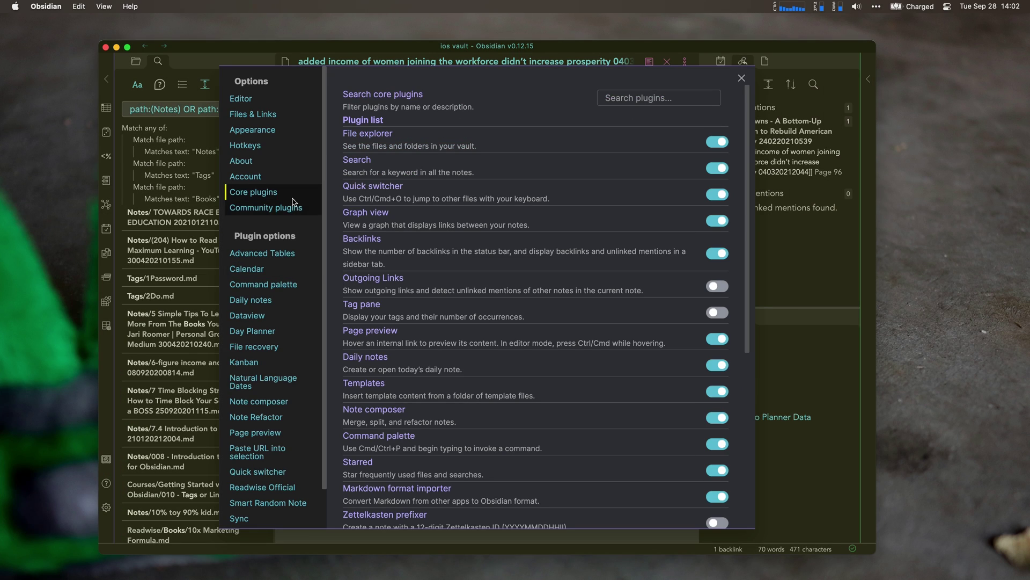
click(640, 97)
text(wvor)
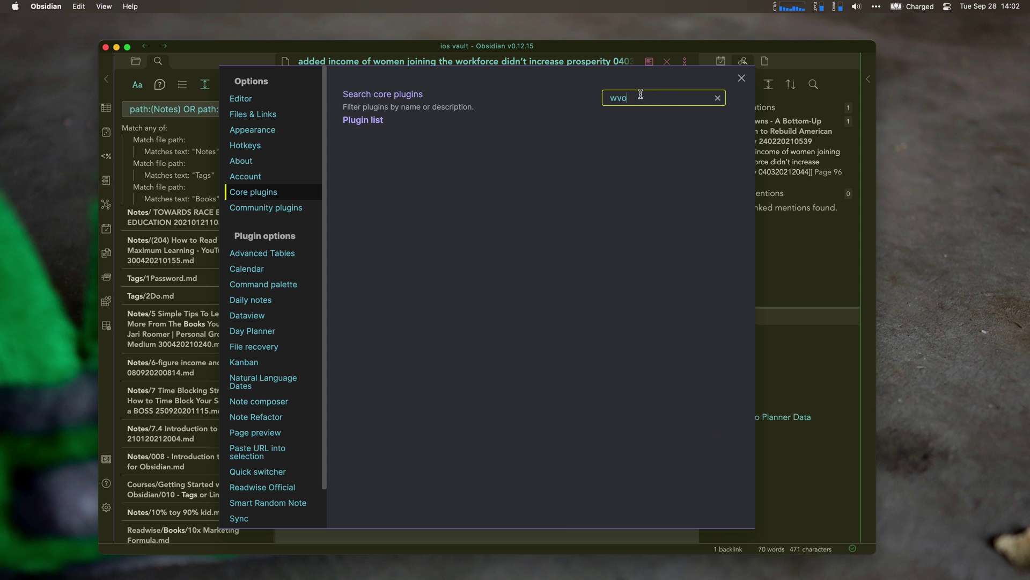
key(BackSpace)
key(BackSpace)
key(BackSpace)
text(ork)
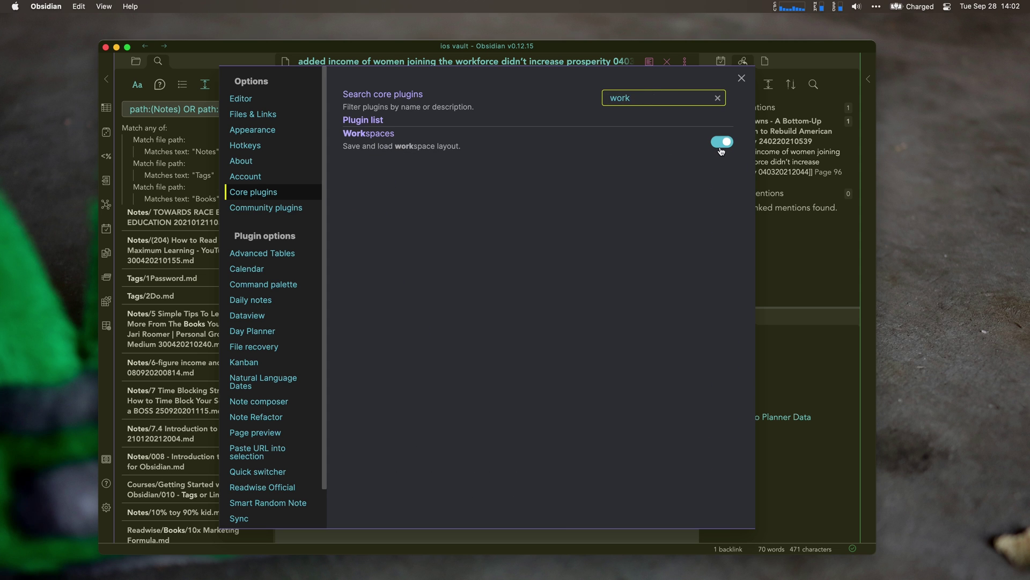
click(741, 79)
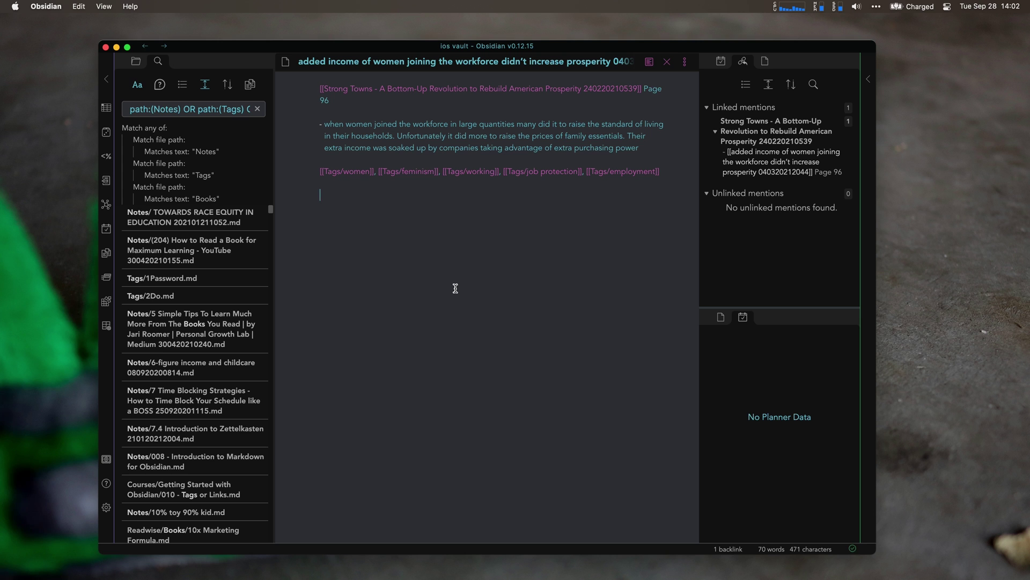
Load the Writing workspace from the command palette to show the K - Writing kanban board.
key(cmd+p)
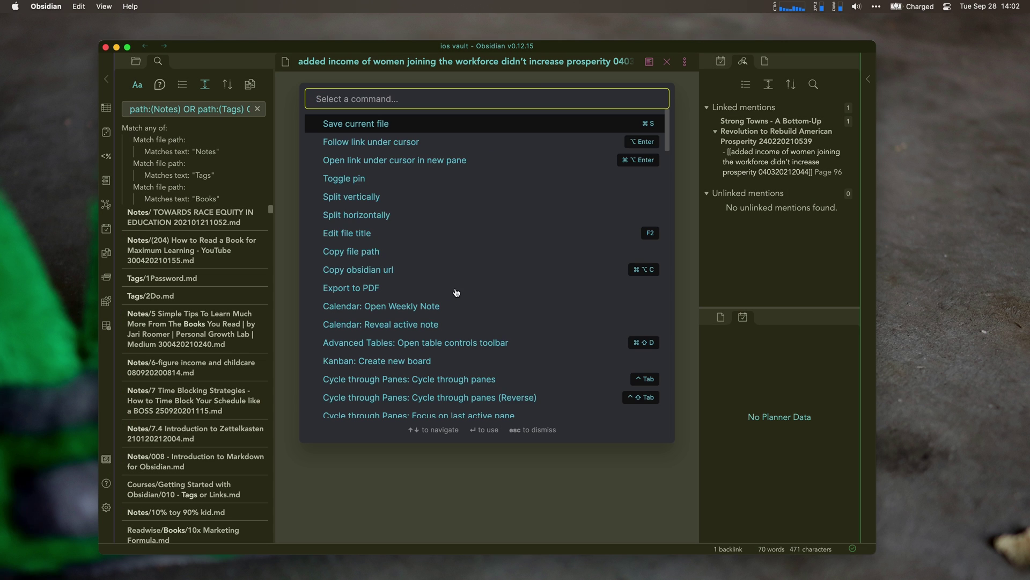
text(work)
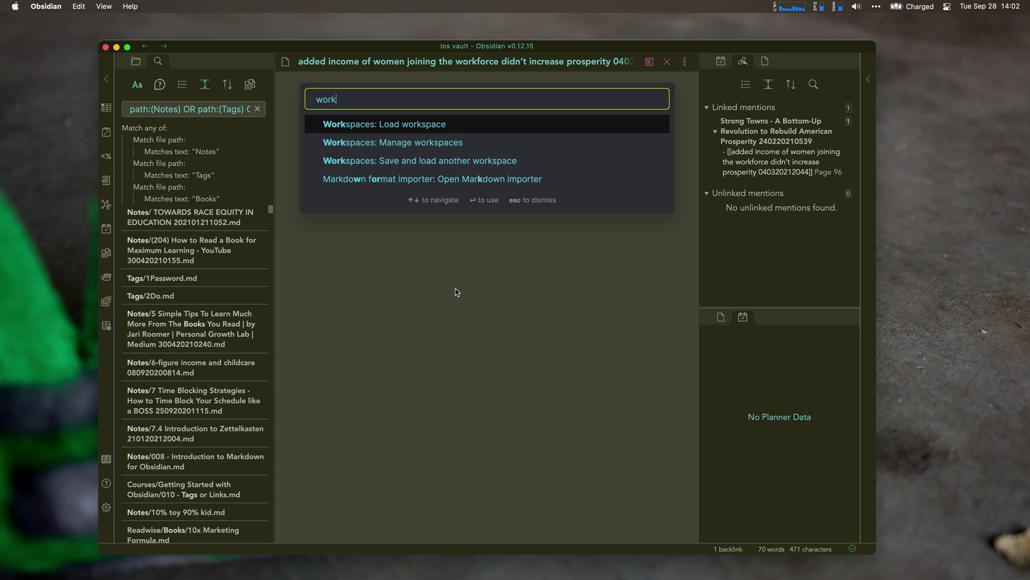
key(Return)
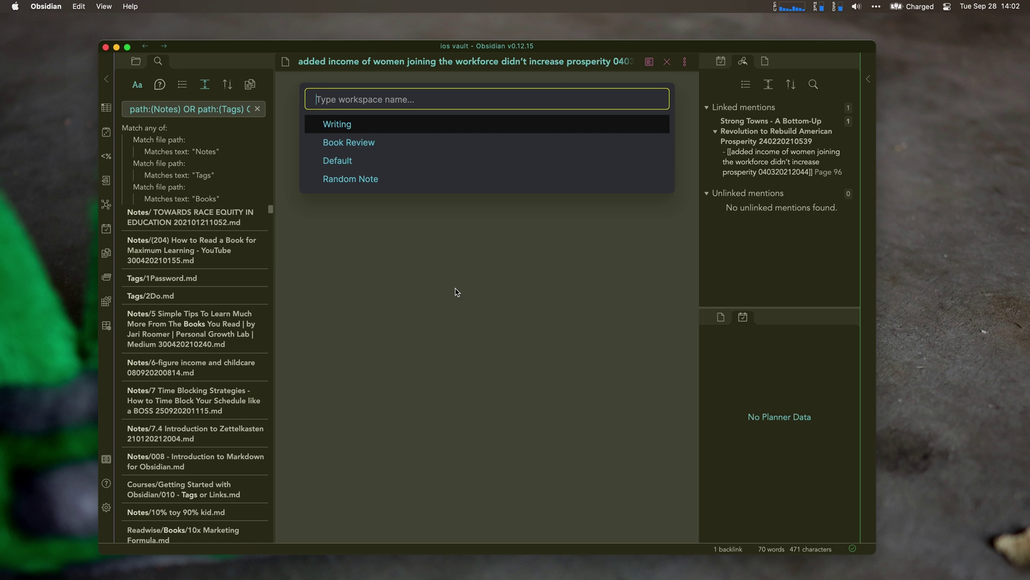
key(Return)
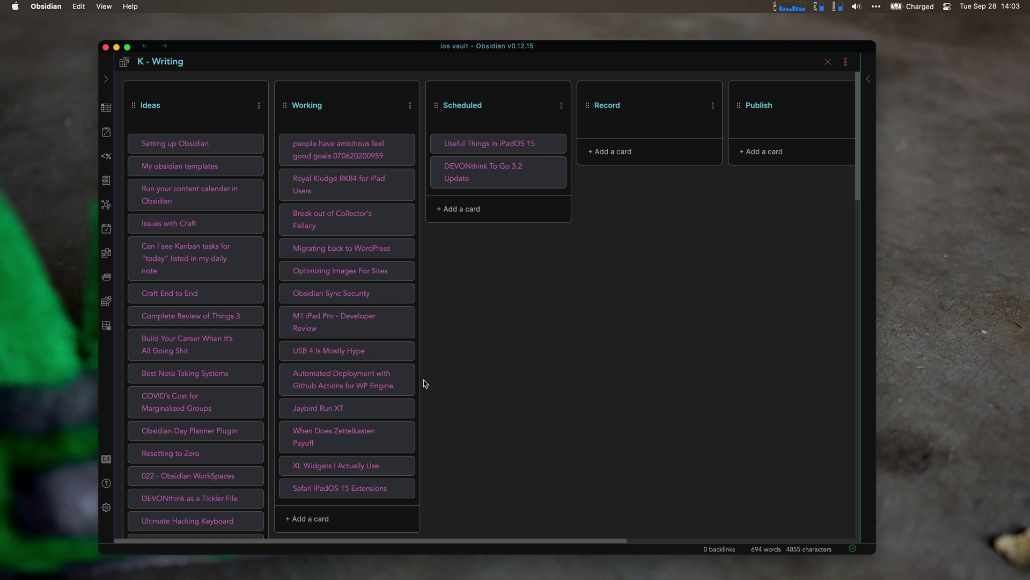
scroll(361, 366, down, 5)
scroll(360, 366, up, 5)
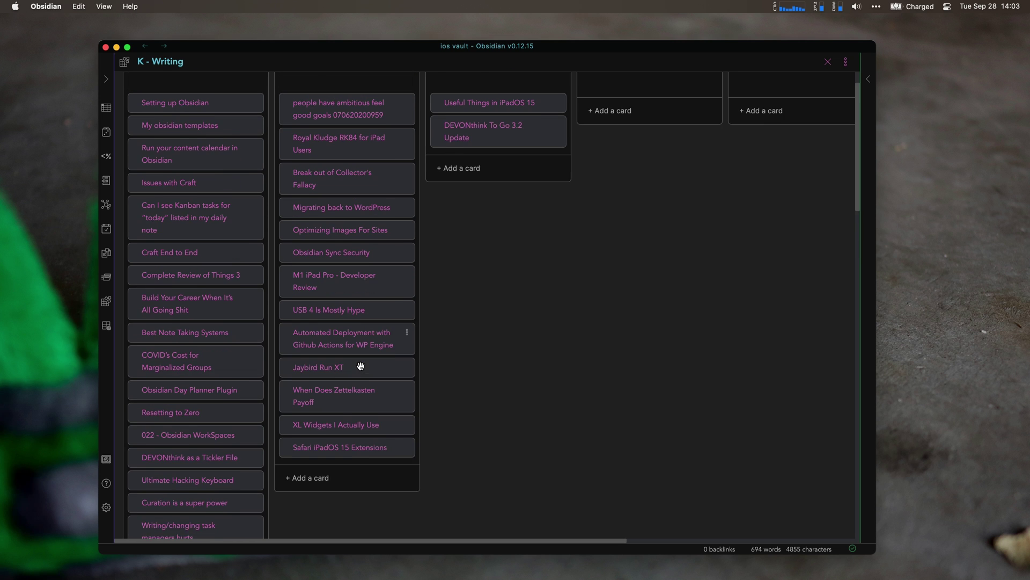
Load the Book Review workspace with the Workspaces: Load workspace command.
key(super+p)
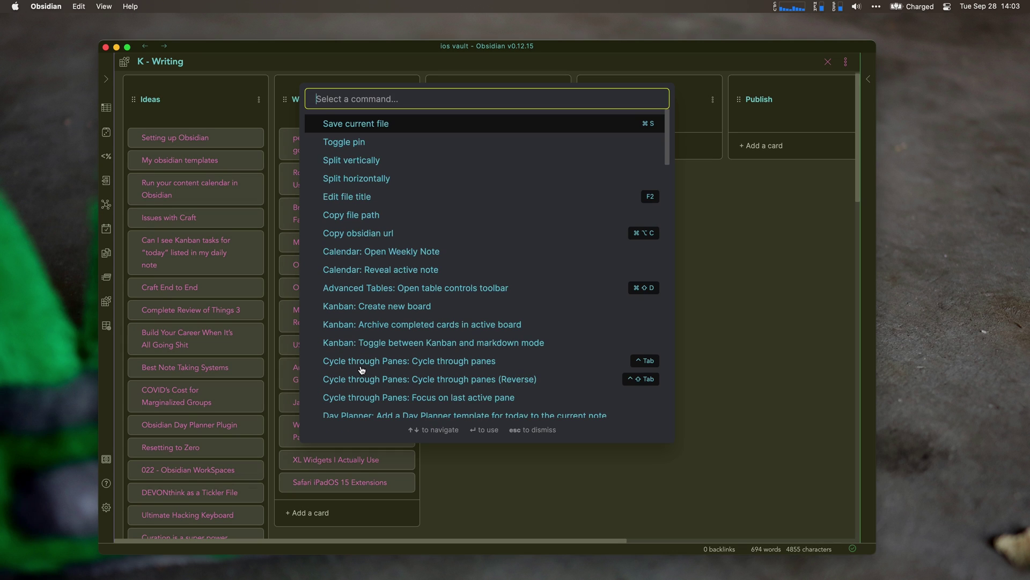
text(works)
key(Return)
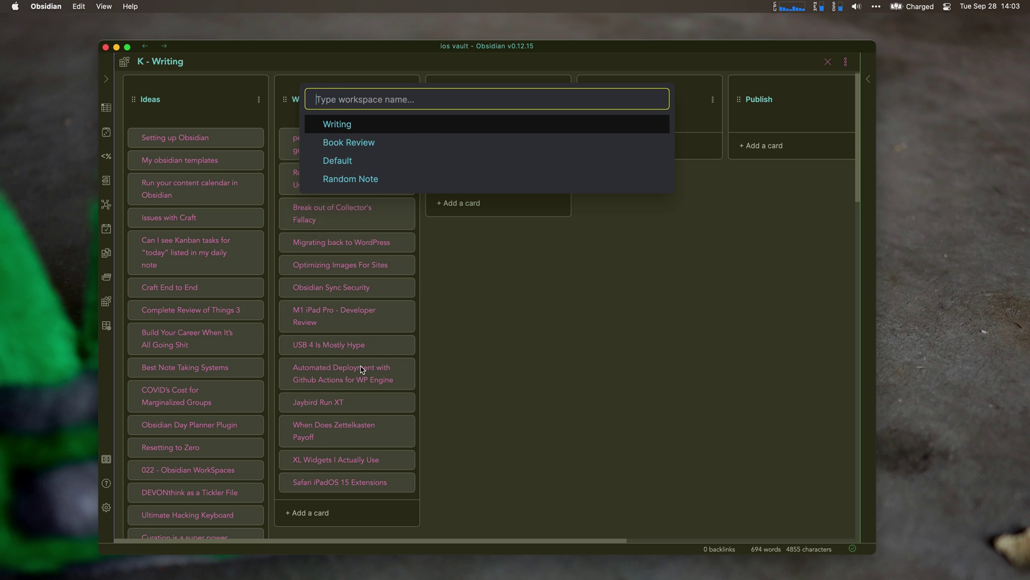
key(Down)
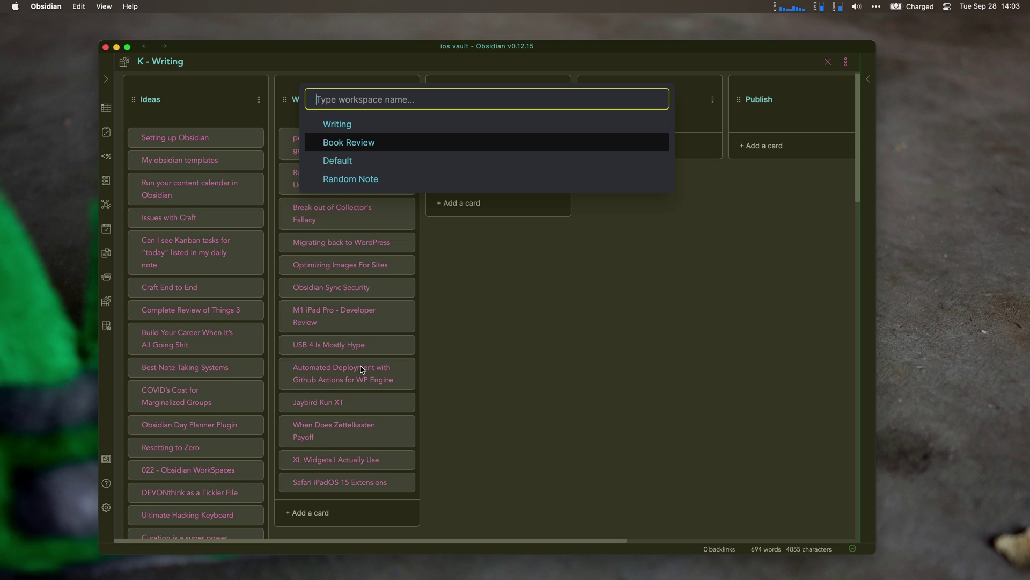
key(Return)
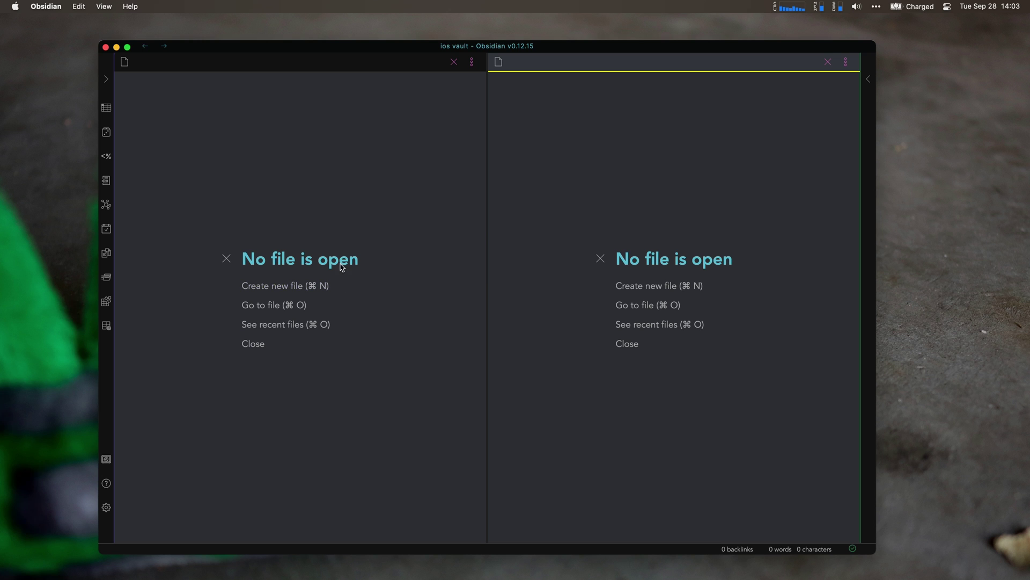
Open the Footprints Review note in the left pane.
click(334, 241)
key(super+o)
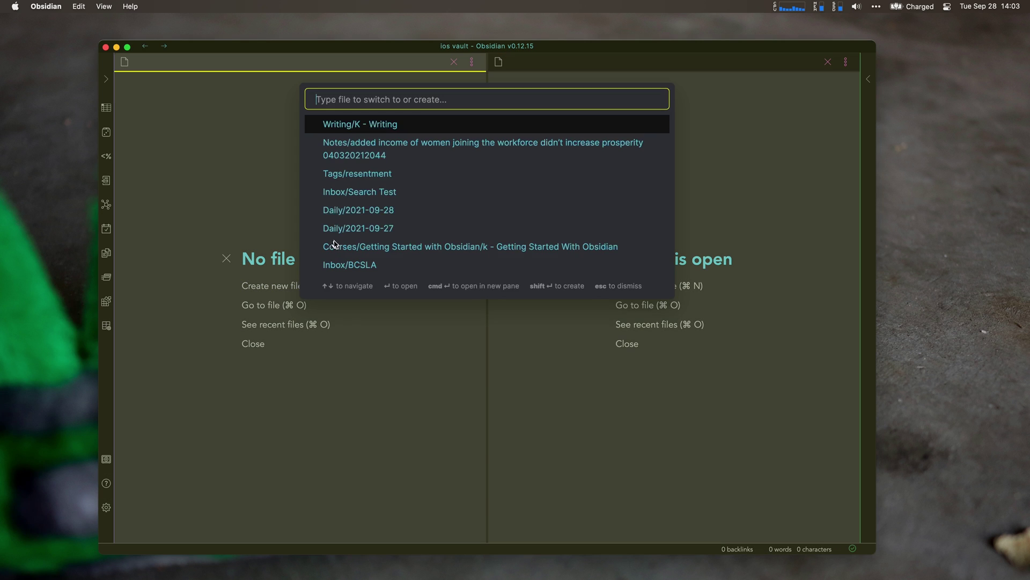
text(foot)
key(Return)
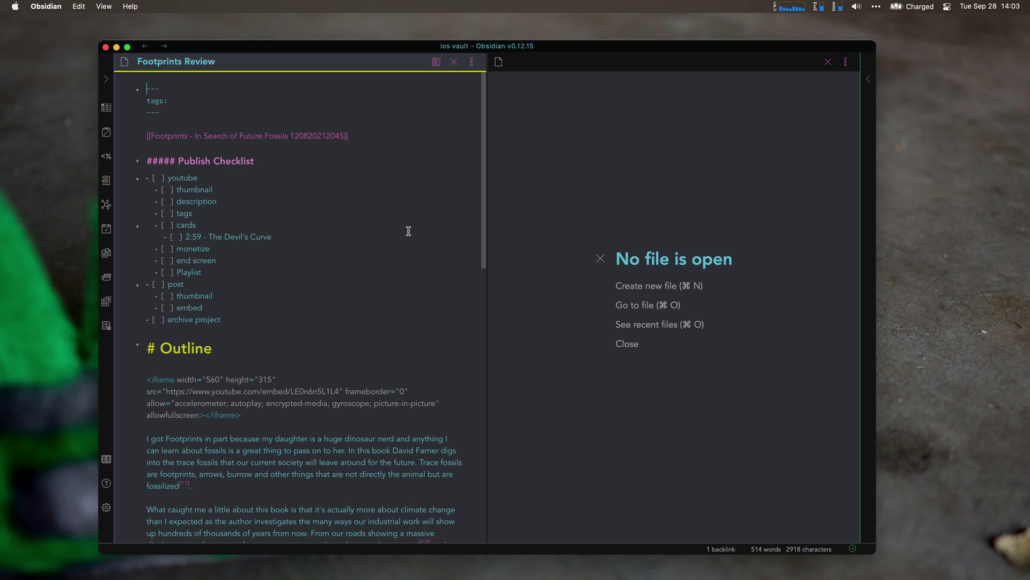
Open the 'Footprints - In Search of Future Fossils' book note in the right pane.
click(605, 213)
key(super+o)
text(footprints)
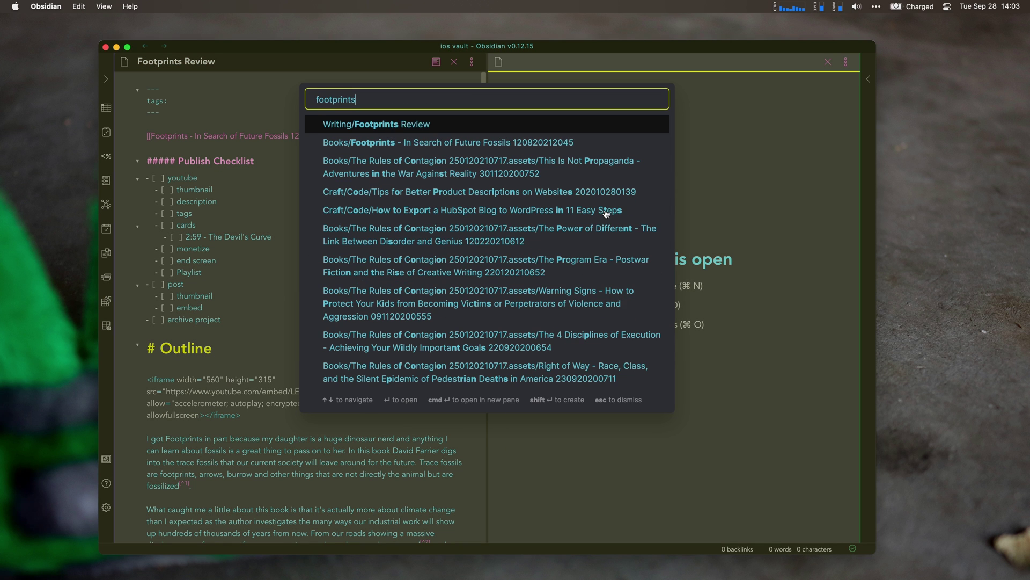
key(Down)
key(Return)
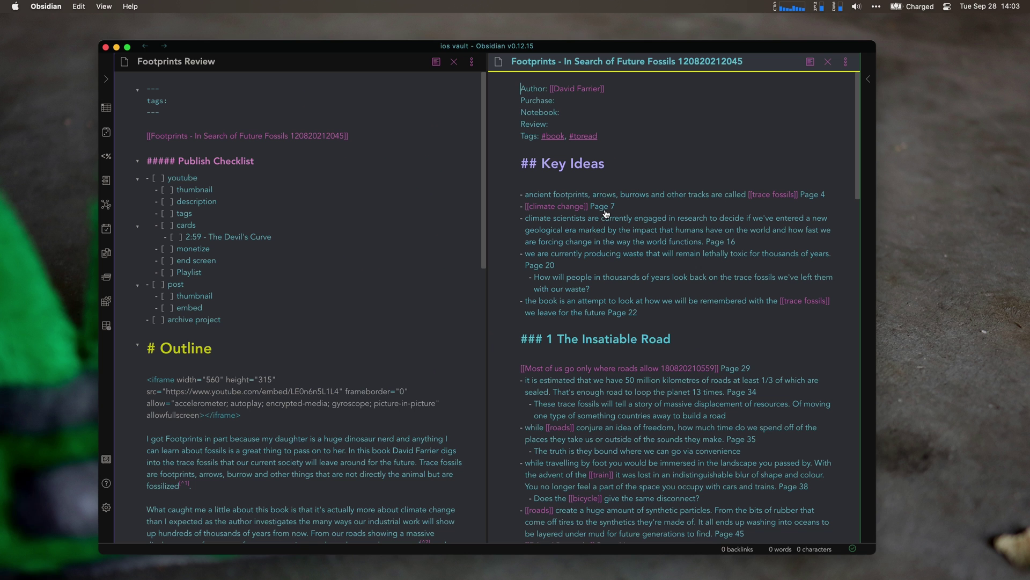
scroll(317, 118, down, 5)
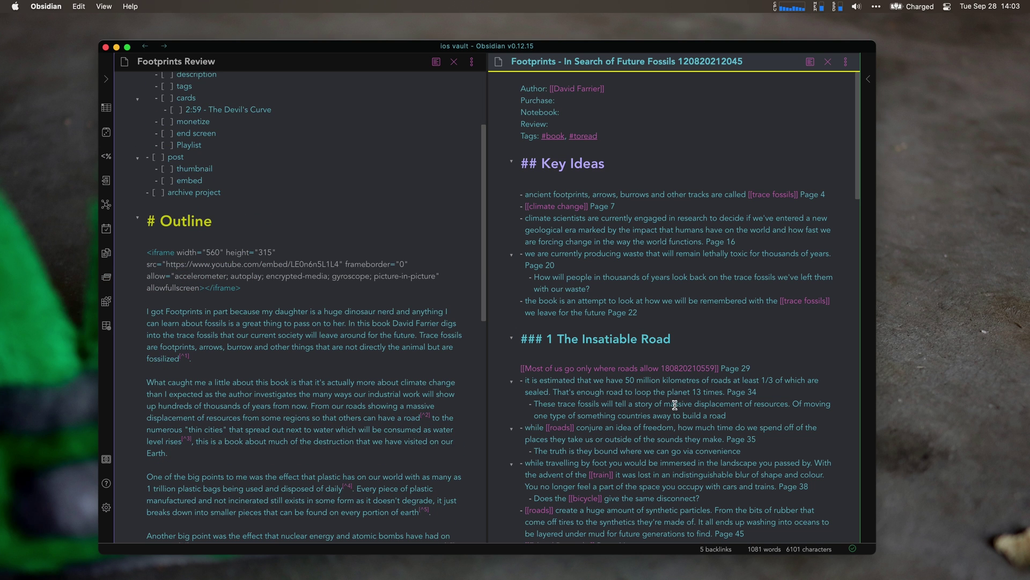
Load the Random Note workspace and collapse the right sidebar holding backlinks and planner.
key(cmd+o)
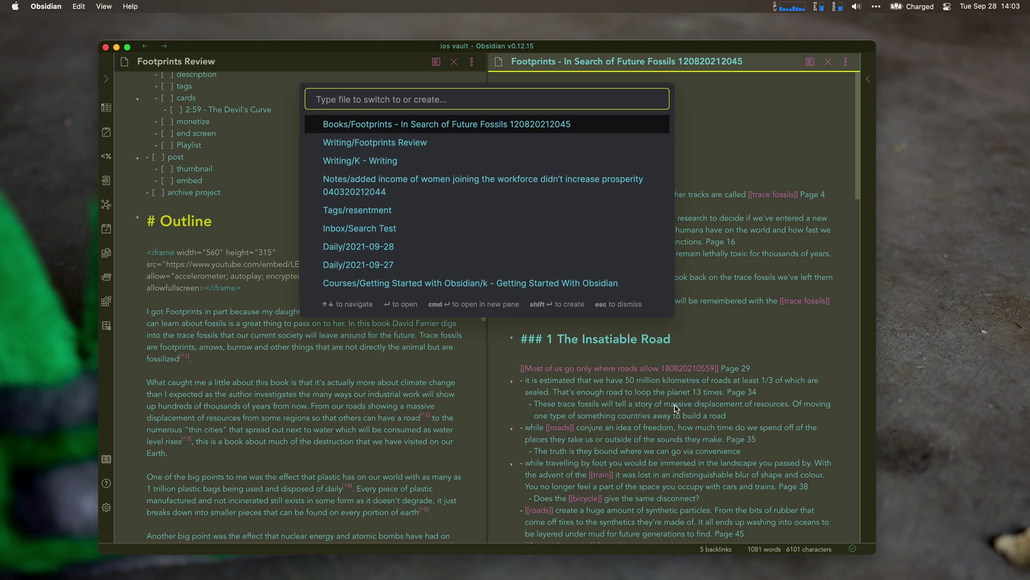
key(Escape)
key(cmd+p)
text(load wor)
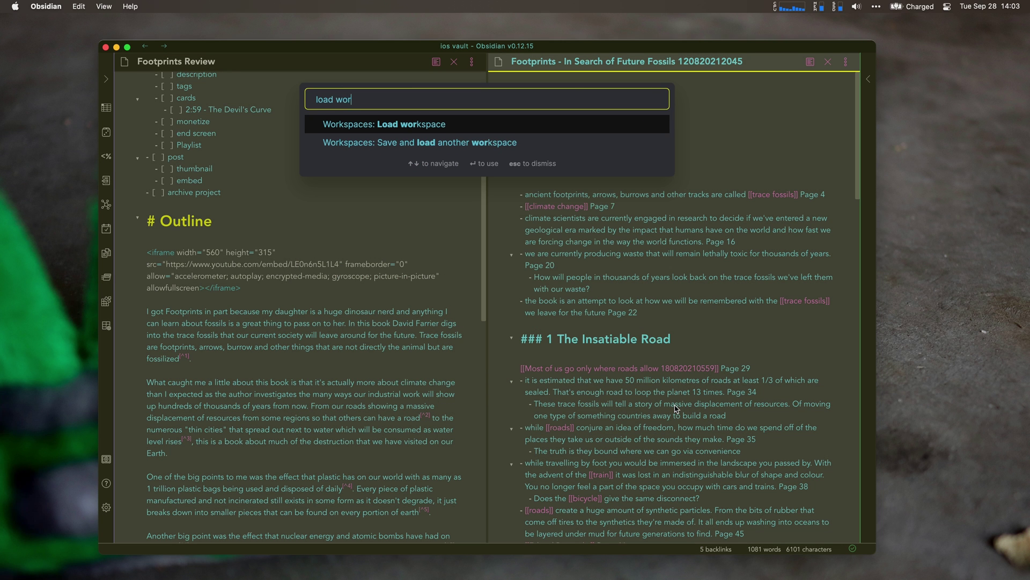
key(Return)
key(Down)
key(Down)
key(Down)
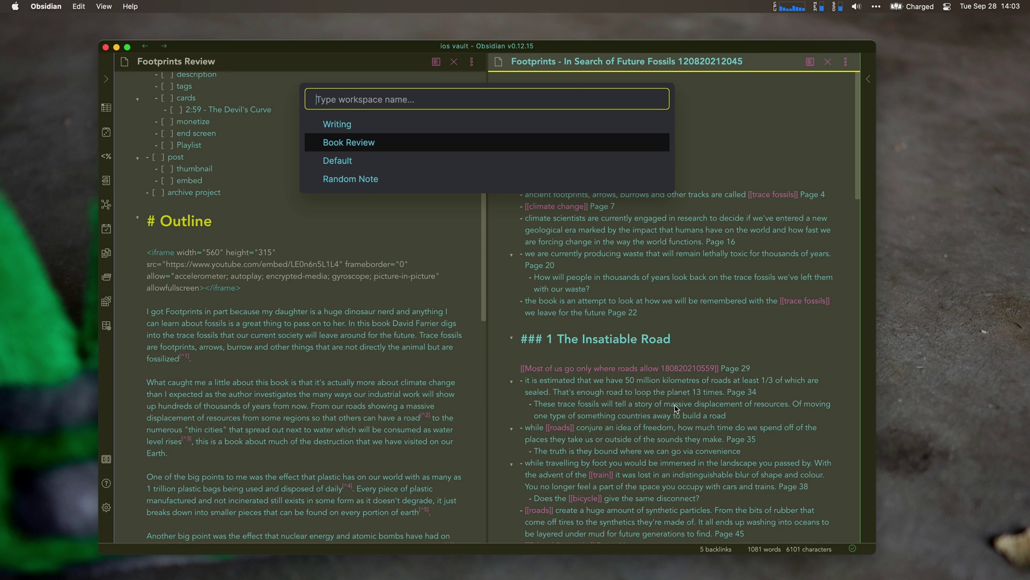
key(Return)
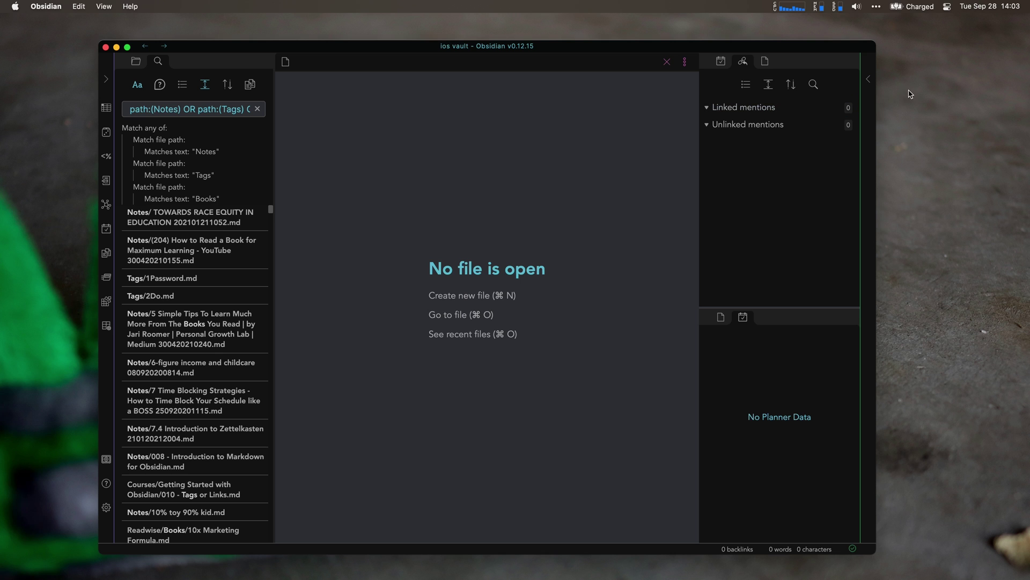
click(869, 80)
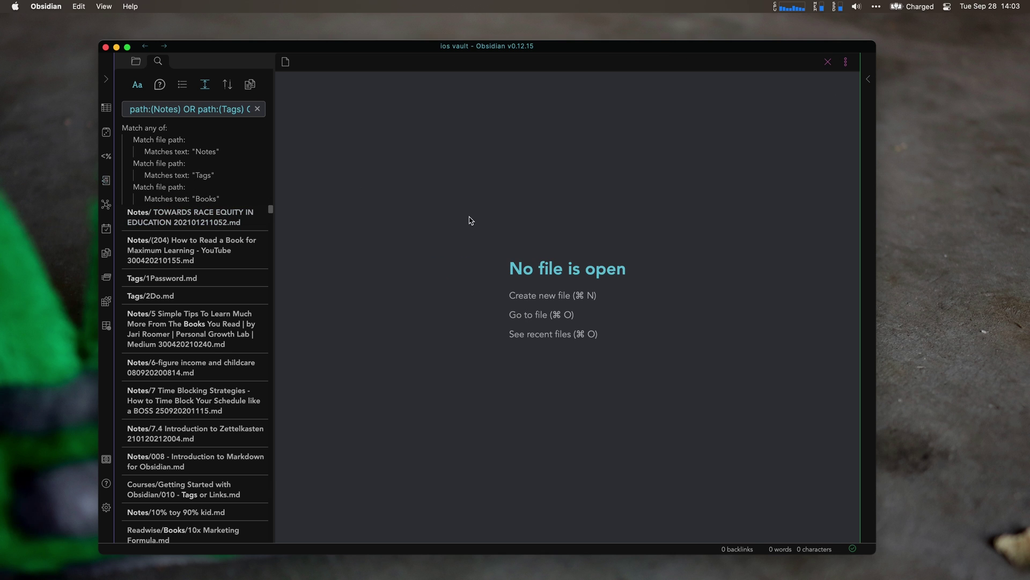
Open the Desk Build note and hide the left search panel.
key(super+o)
text(desk)
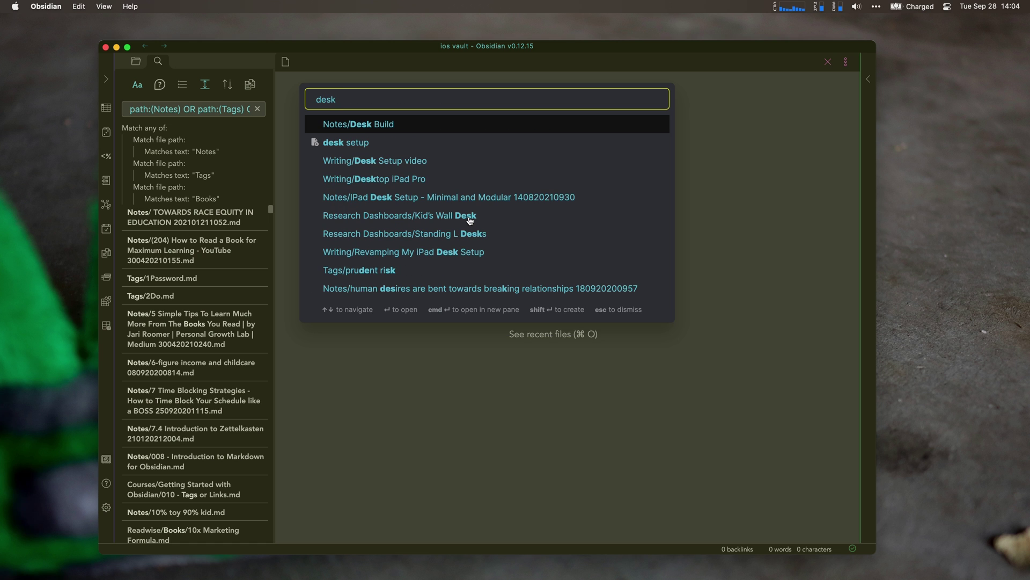
key(Return)
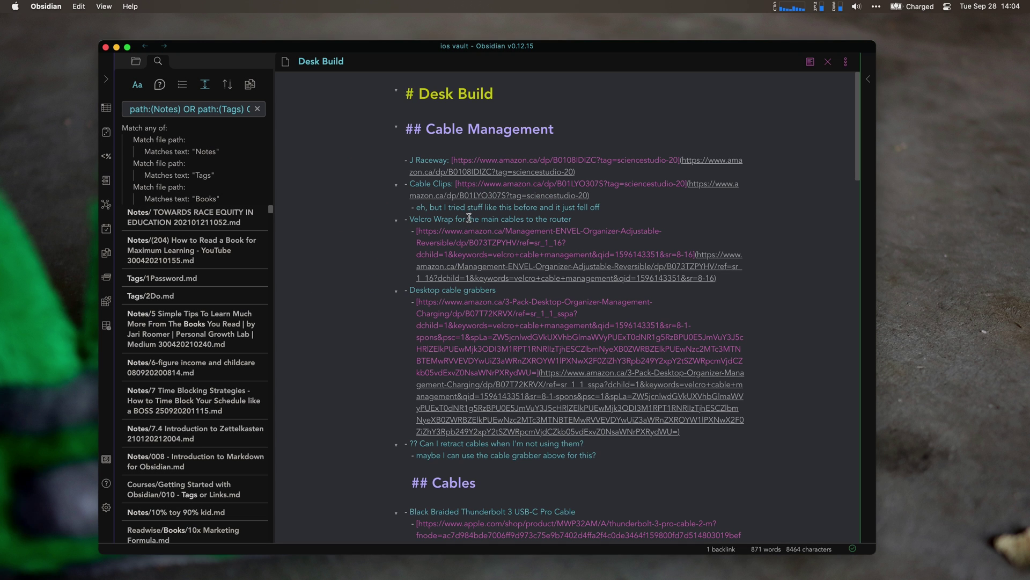
scroll(538, 333, down, 1)
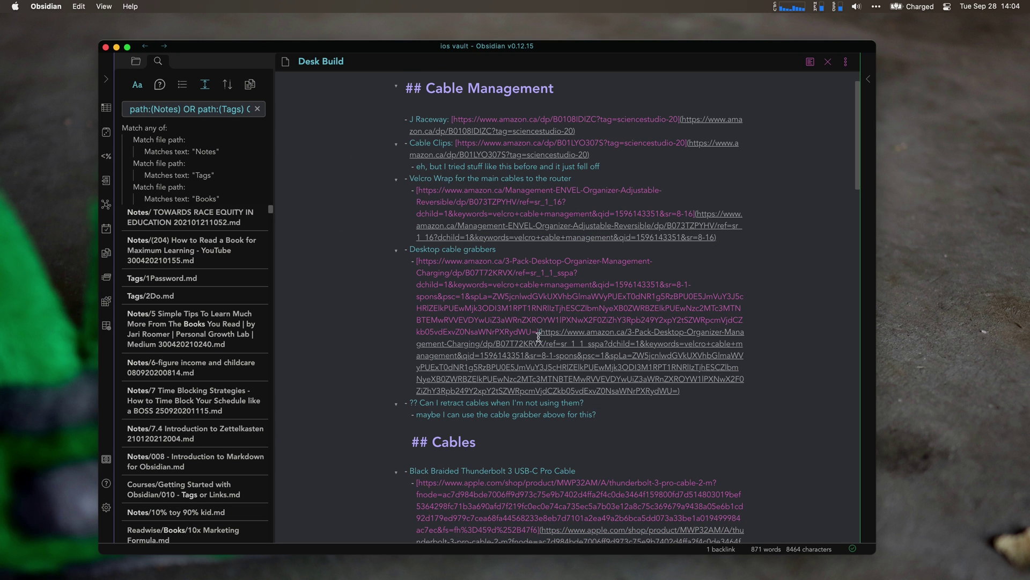
scroll(538, 333, up, 1)
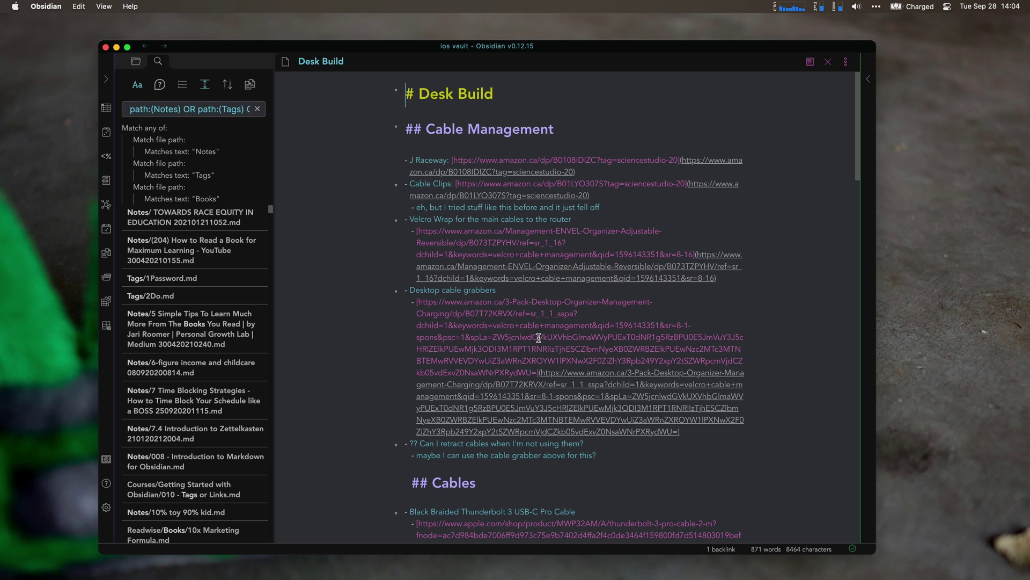
click(106, 79)
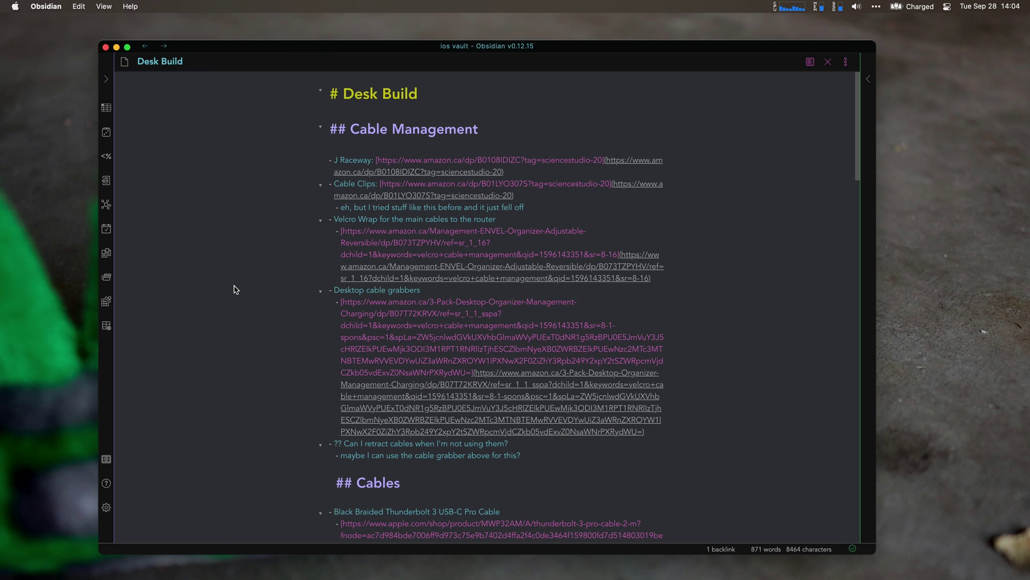
Split the editor vertically and open 'Are Multiple Monitors Really More Productive' in the right pane.
key(super+p)
text(split)
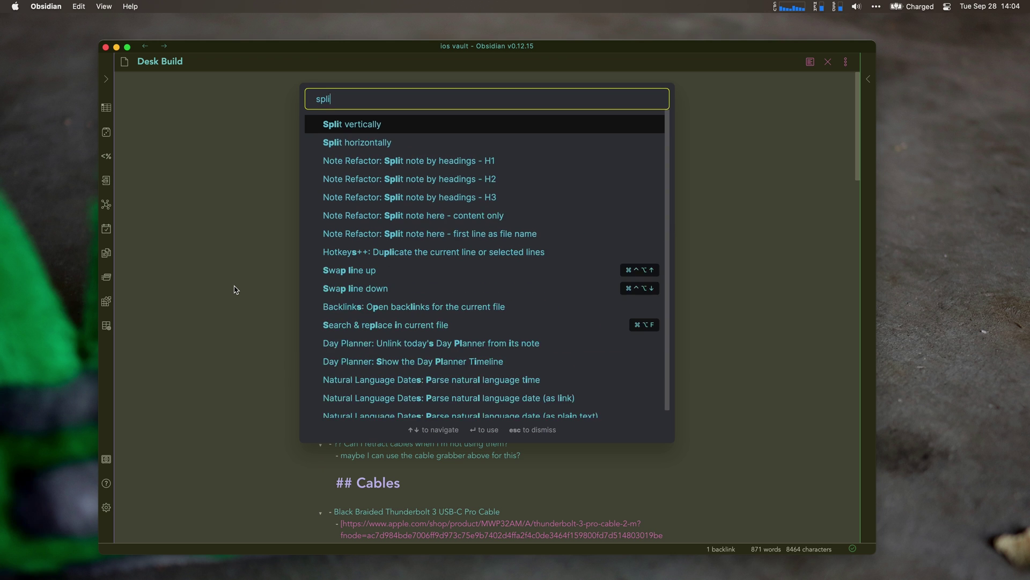
key(Return)
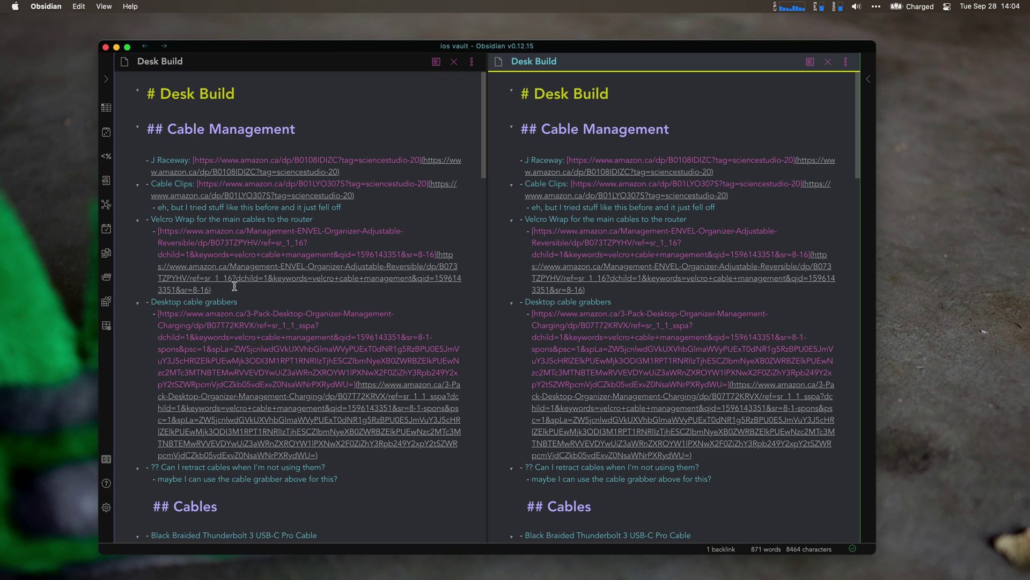
key(super+o)
text(monit)
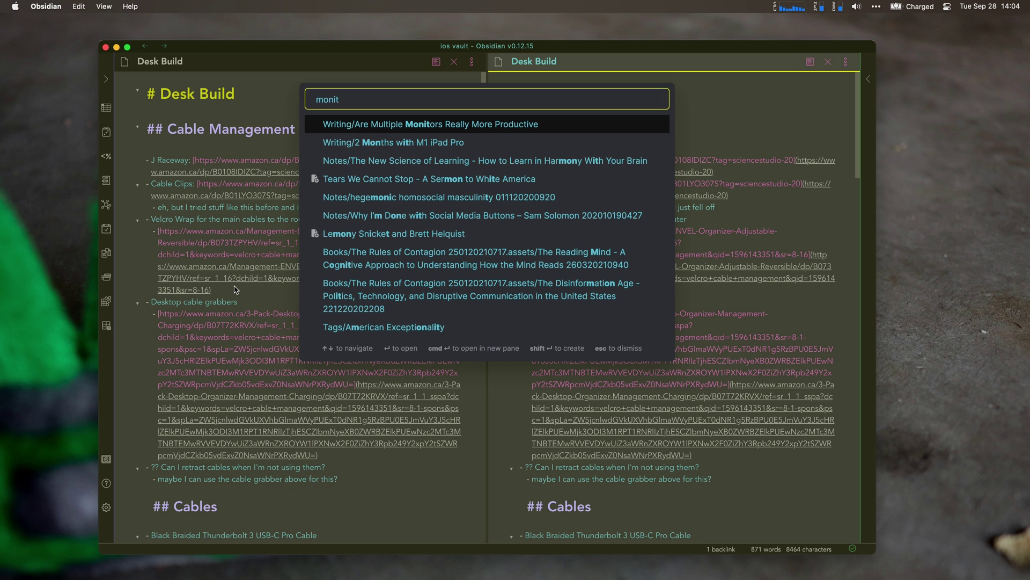
key(Return)
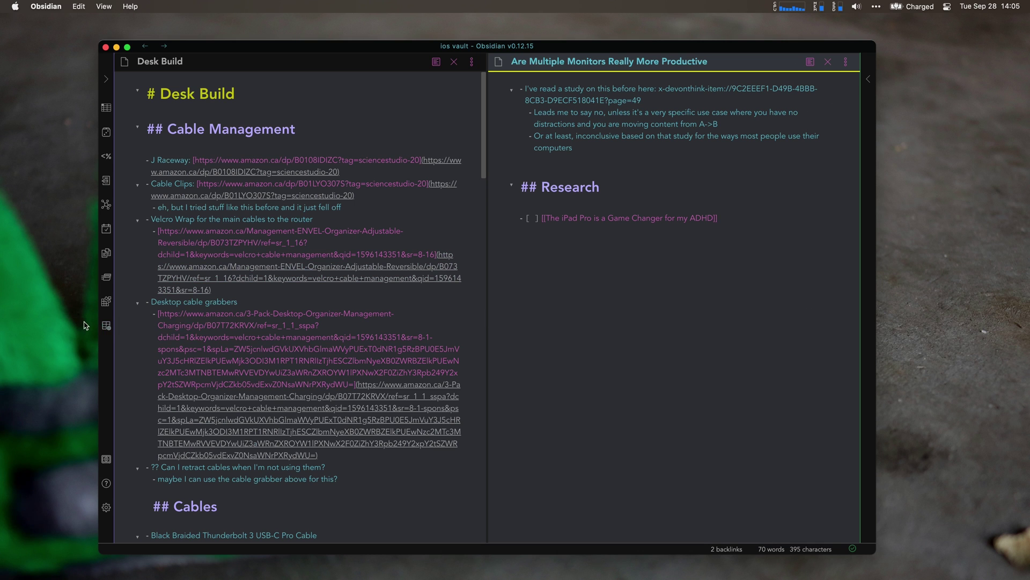
Save the two-pane layout as a new workspace named 'Test Workspace'.
click(107, 325)
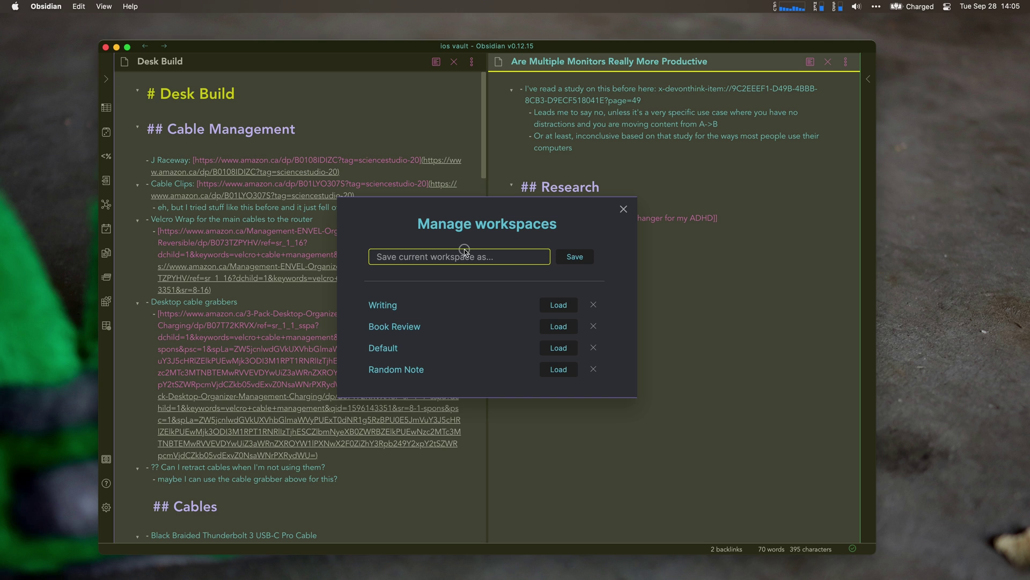
text(Test Wor)
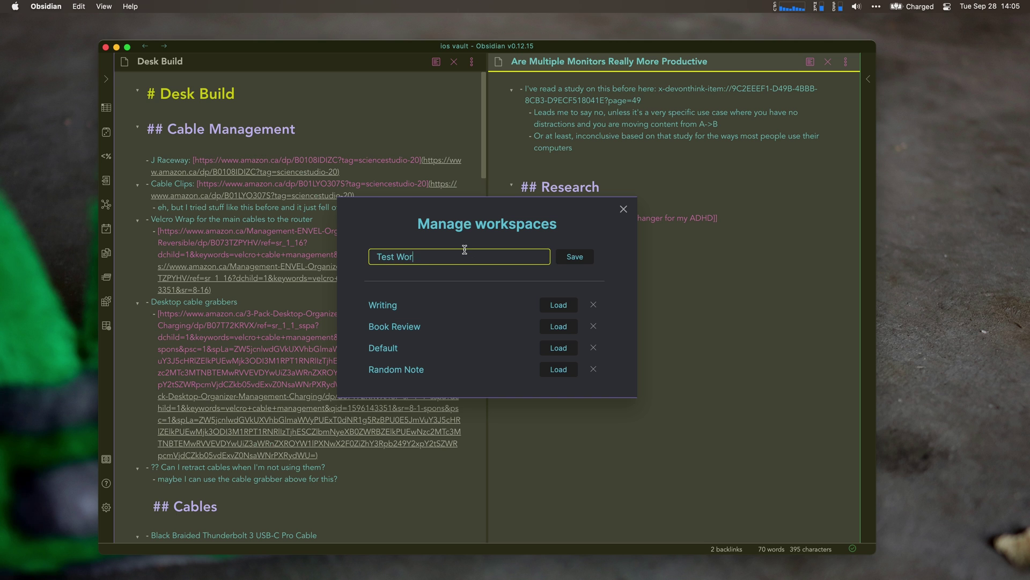
text(kspace)
click(573, 258)
click(623, 209)
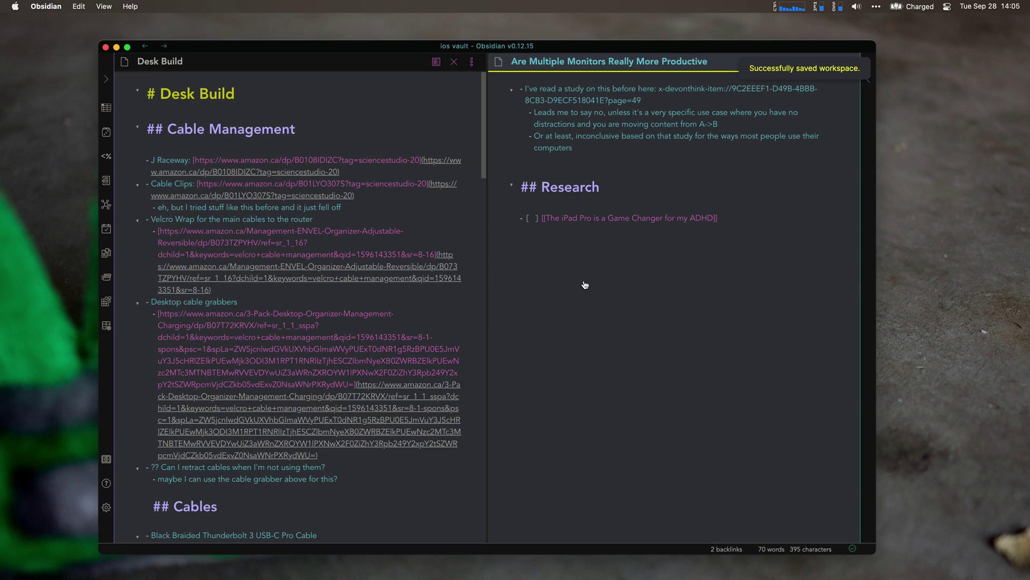
key(cmd+o)
Load the Writing workspace to show the kanban board.
key(Escape)
key(cmd+p)
text(work)
key(Return)
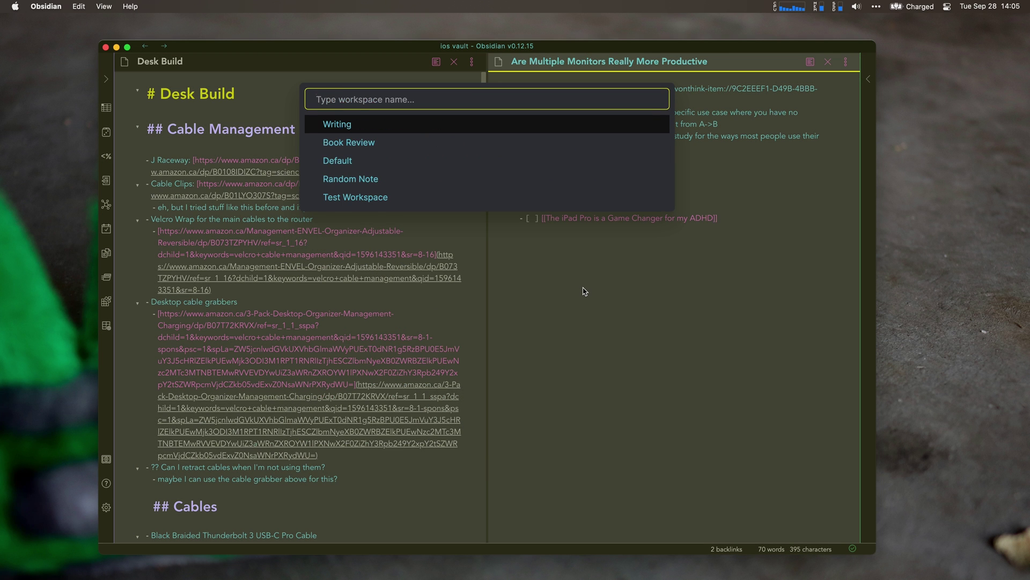
key(Return)
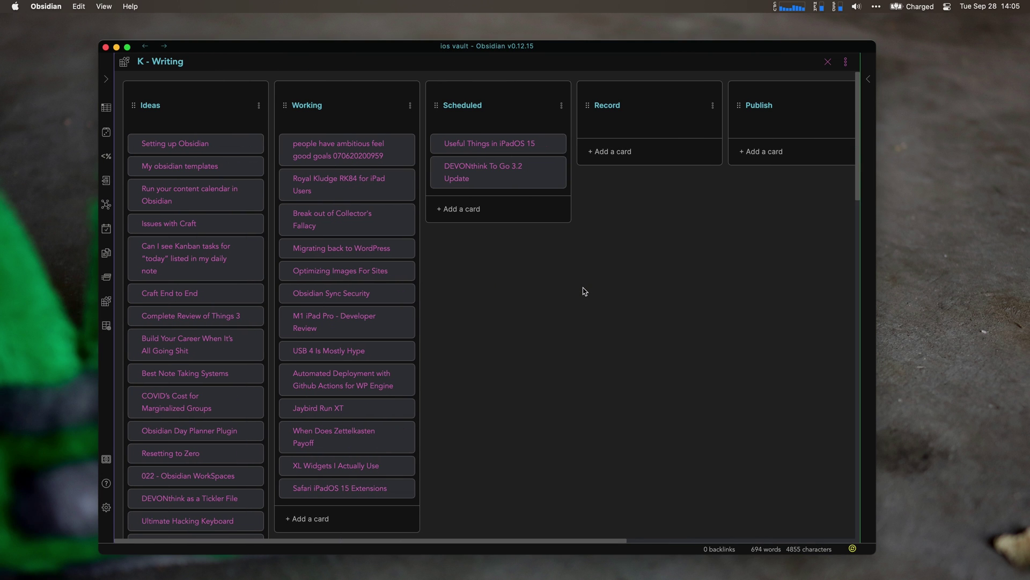
Reload Test Workspace to restore Desk Build beside the multiple monitors note.
key(cmd+p)
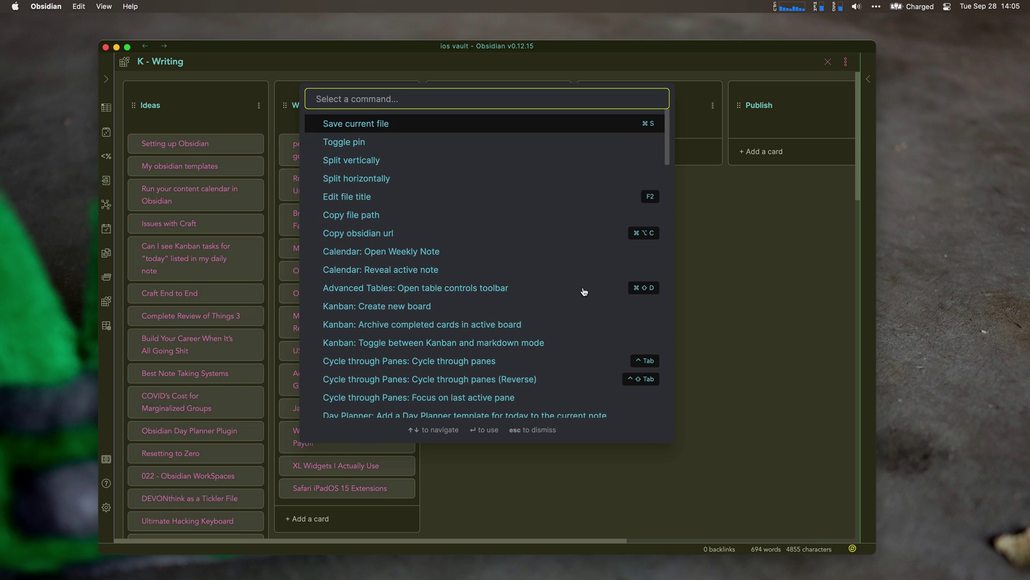
text(work)
key(Return)
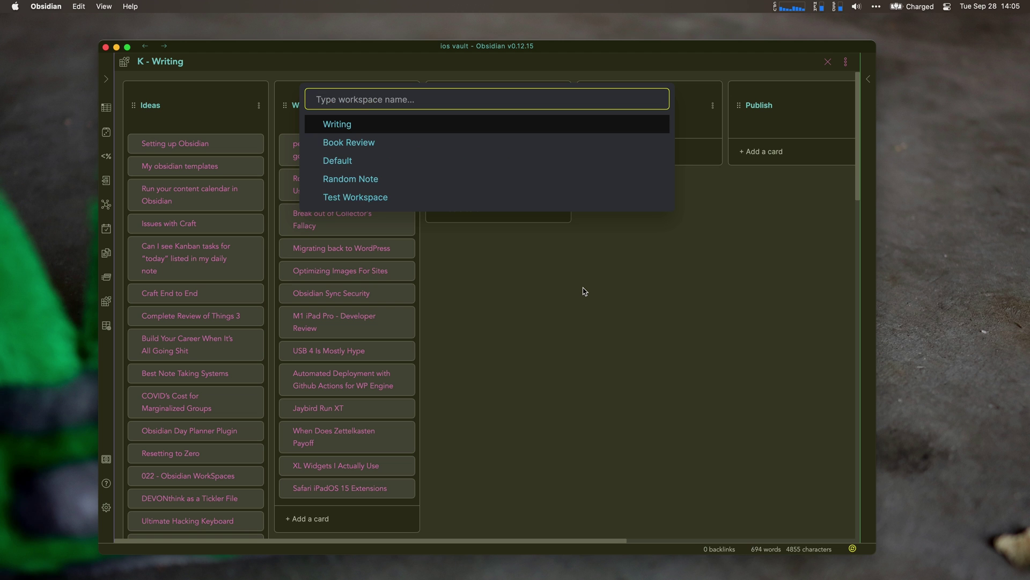
text(te)
key(Return)
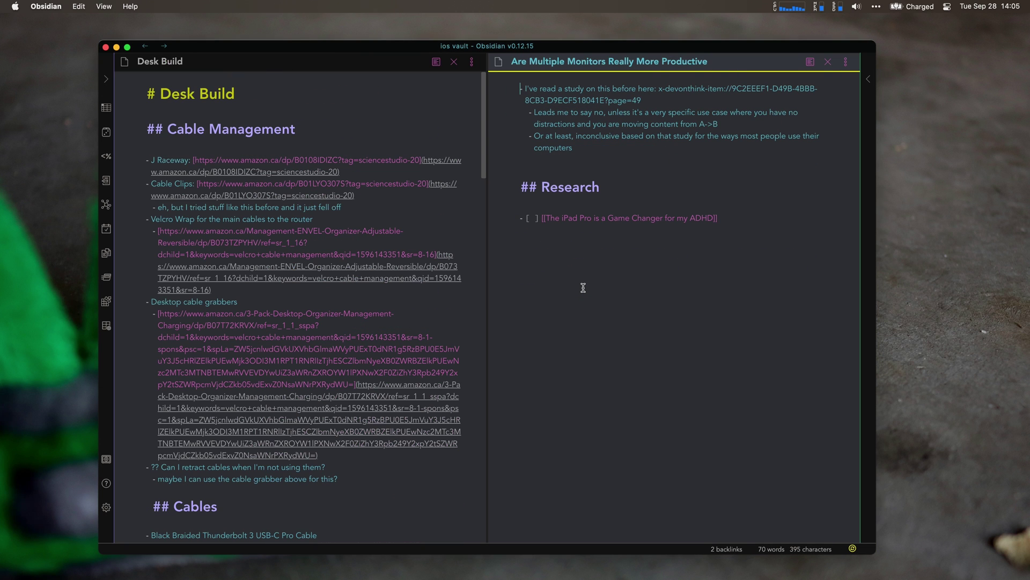